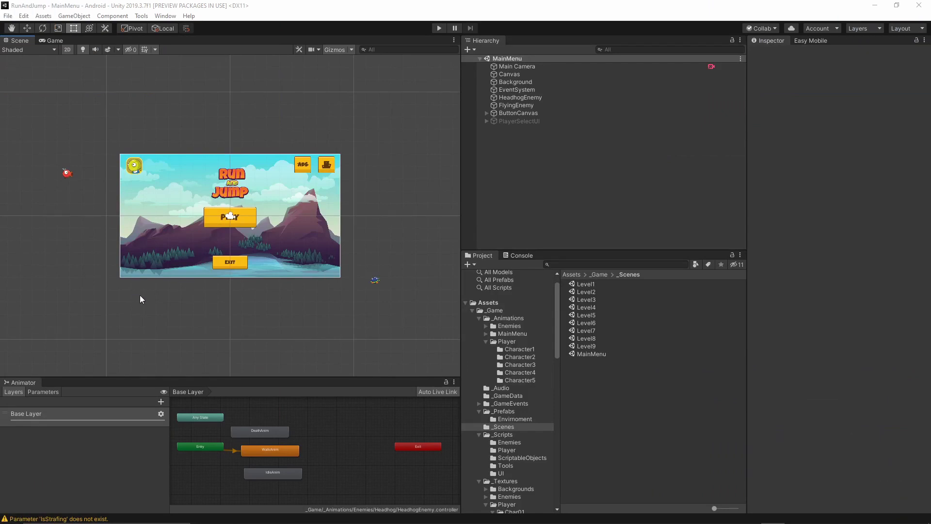
Run the MainMenu scene in play mode and open the game's character selection
scroll(165, 288, "up", 3)
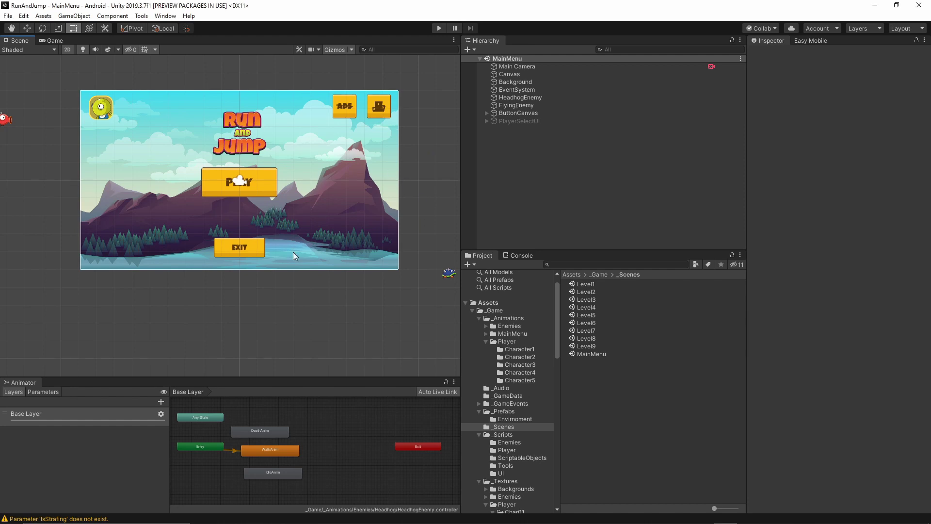
middle_click_drag(311, 304, 301, 347)
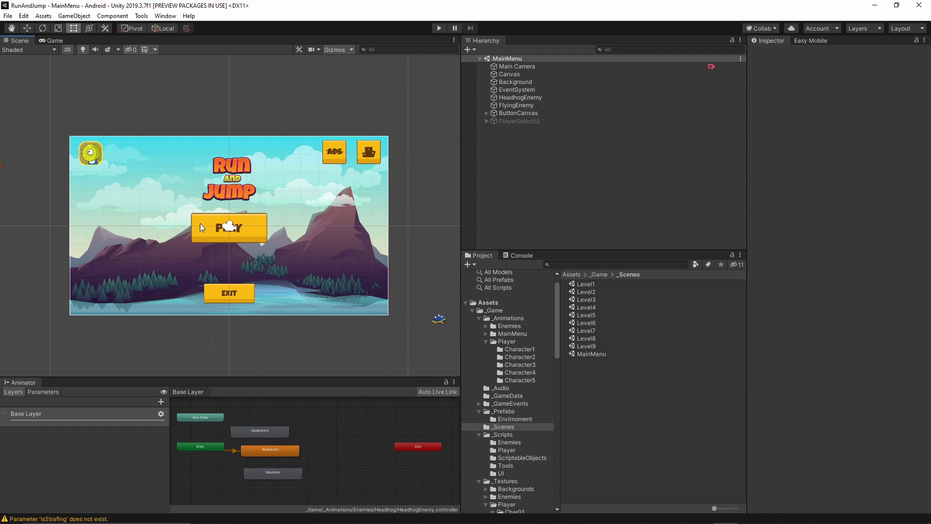
left_click(439, 28)
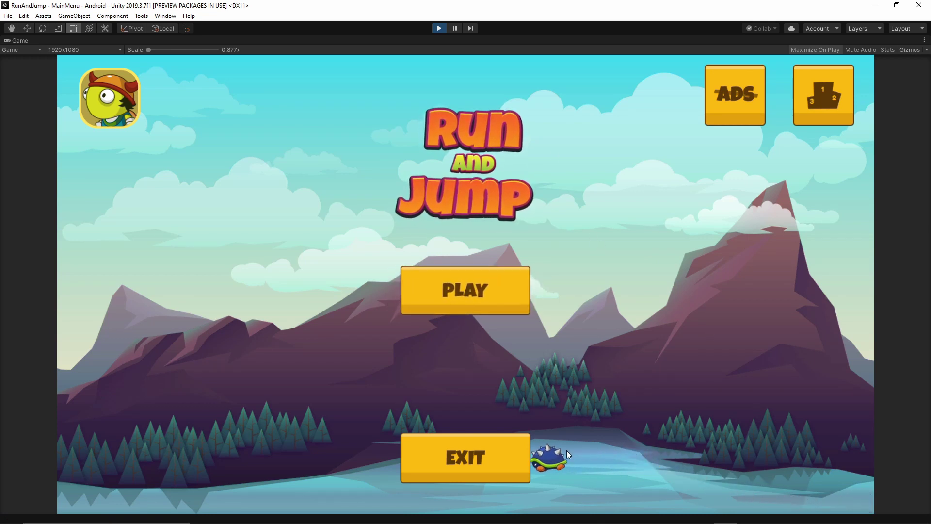
left_click(88, 82)
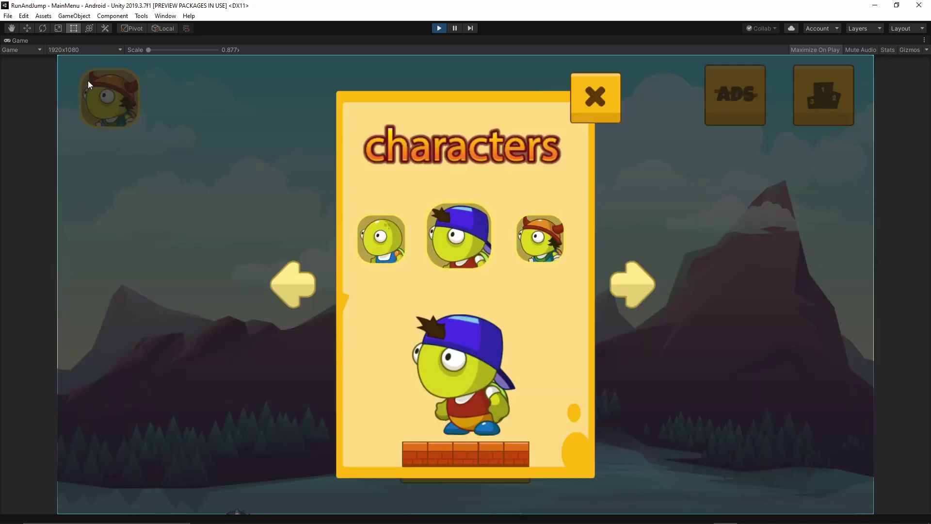
Browse the available characters in both directions, choose the bare-headed one in blue overalls, and close the character selection
left_click(629, 287)
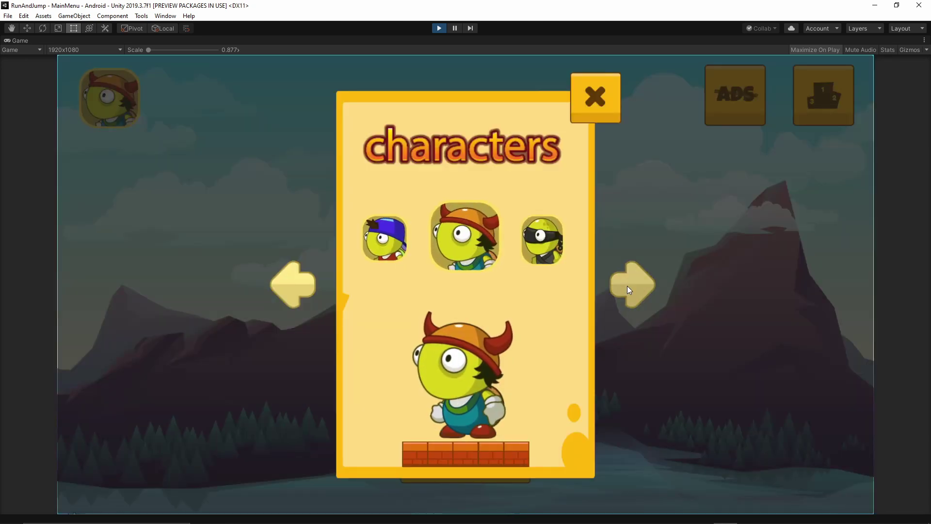
left_click(627, 286)
left_click(627, 286)
left_click(291, 287)
left_click(299, 285)
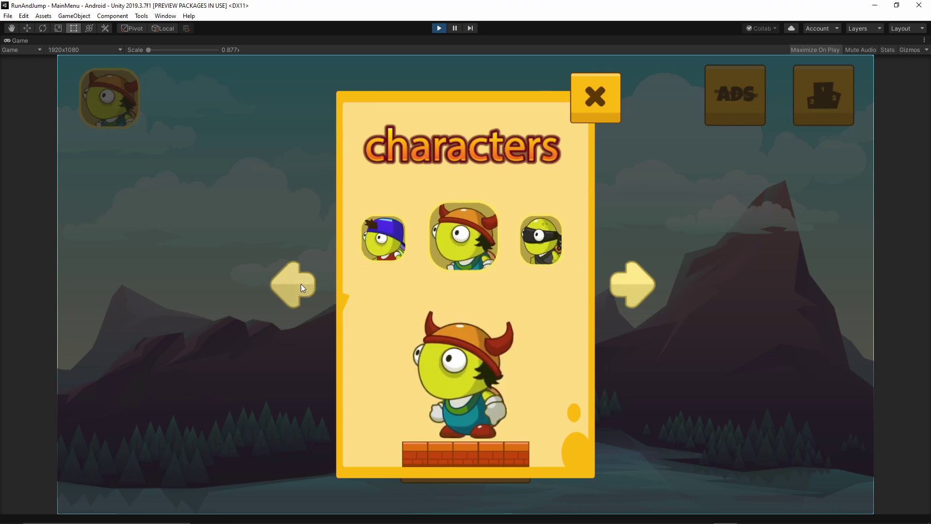
left_click(300, 284)
left_click(300, 284)
left_click(633, 284)
left_click(633, 284)
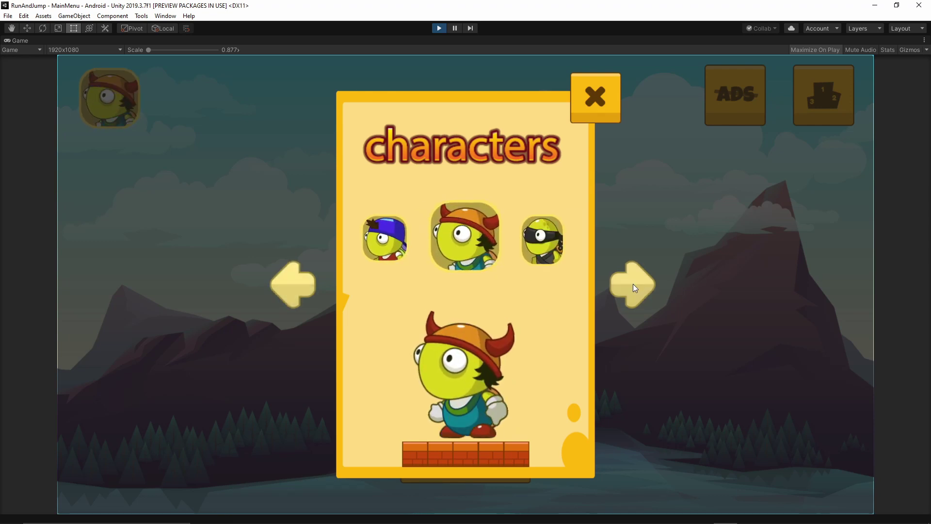
left_click(633, 283)
left_click(632, 283)
left_click(299, 275)
left_click(298, 275)
left_click(305, 274)
left_click(312, 274)
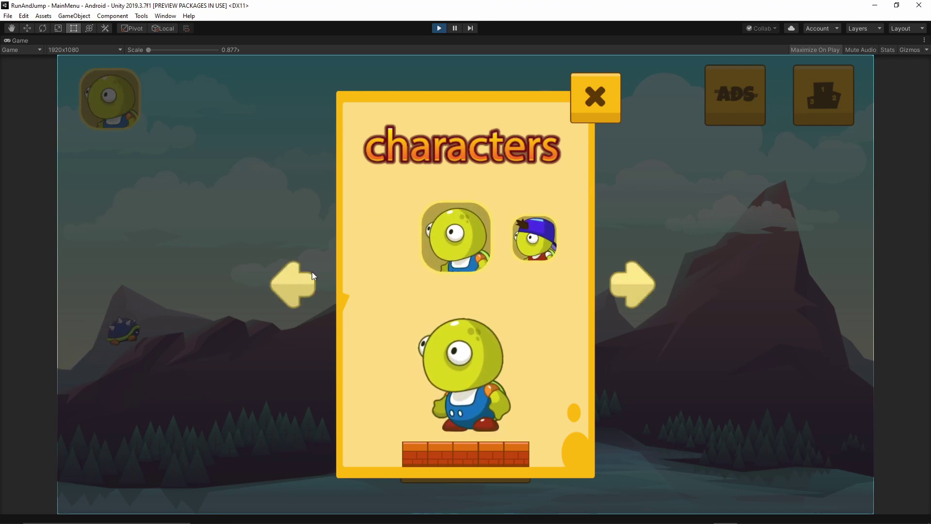
left_click(585, 94)
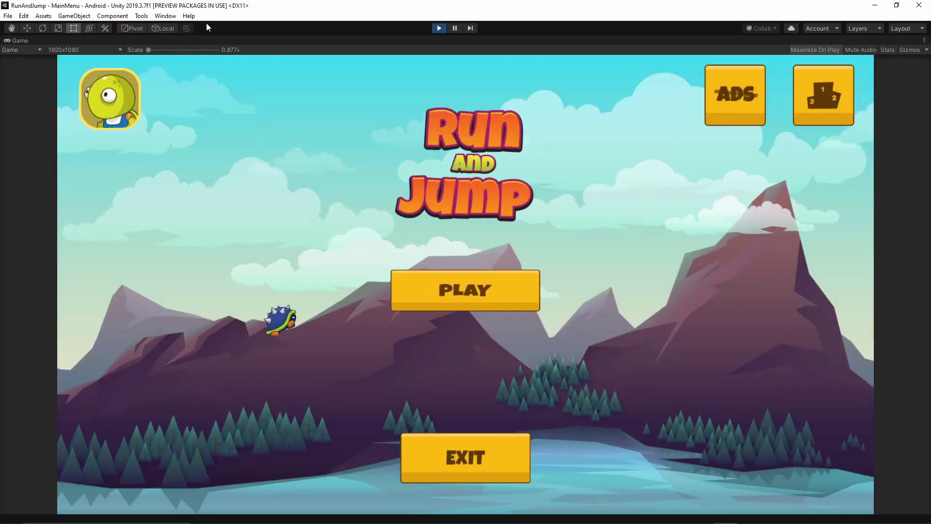
Start the game from its main menu and try the on-screen button while the character runs through the level
left_click(480, 287)
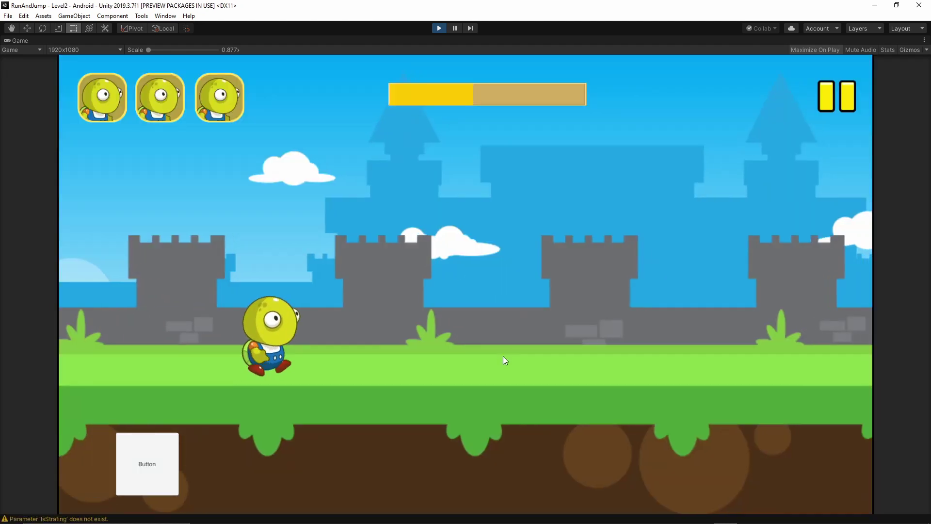
left_click(154, 461)
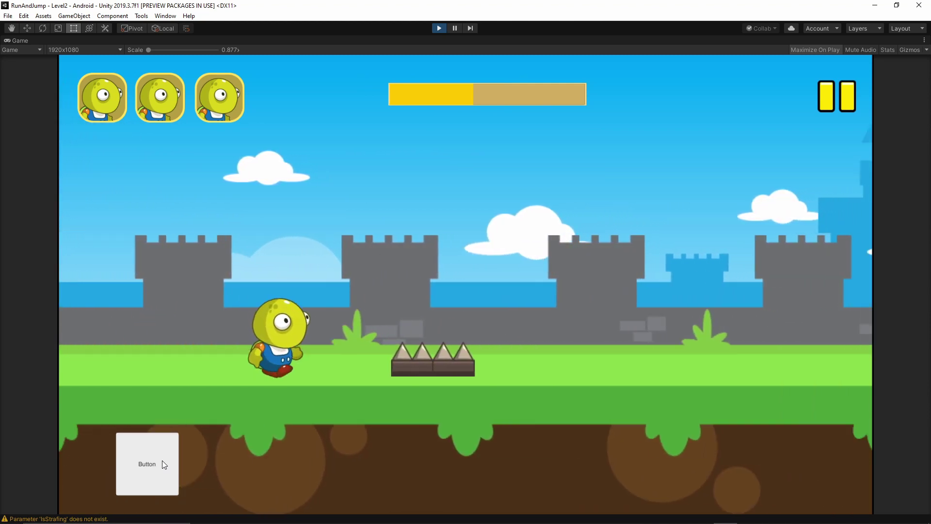
left_click(162, 460)
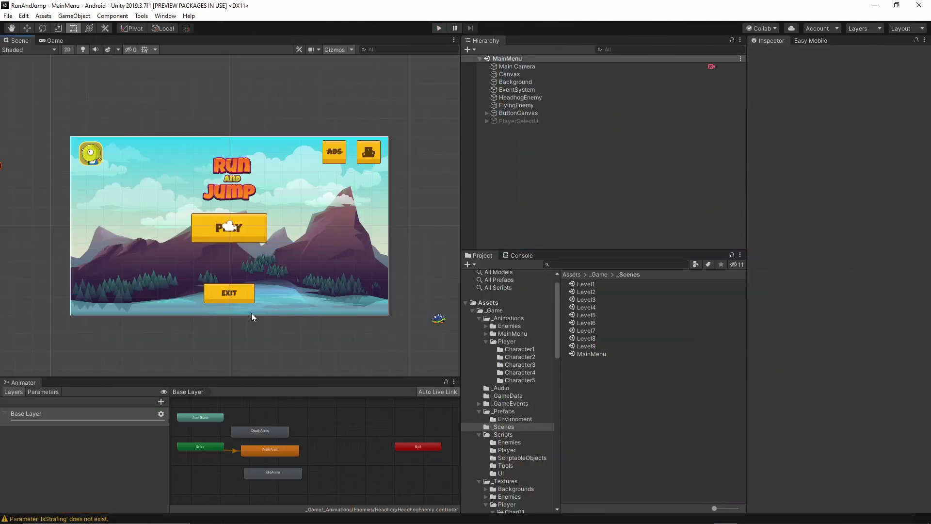
left_click(650, 427)
left_click(546, 207)
scroll(522, 385, "up", 2)
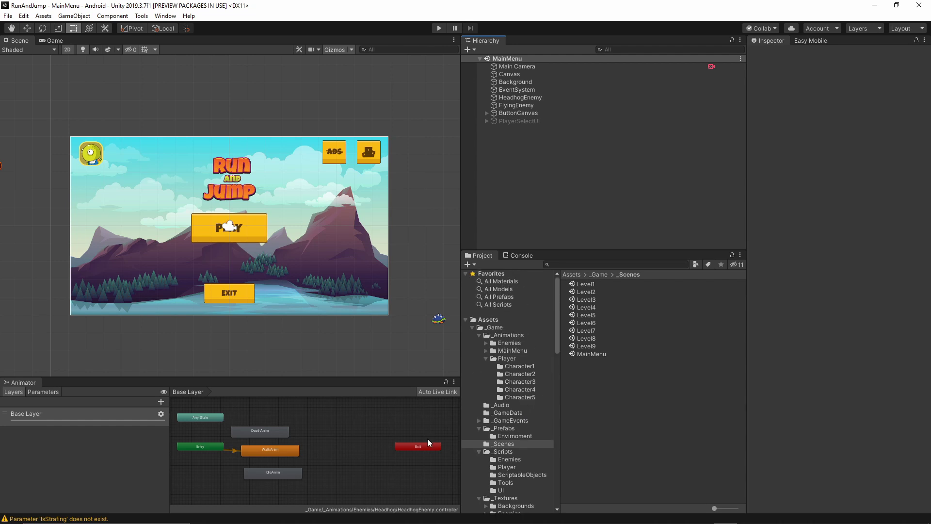
left_click(674, 388)
scroll(345, 441, "down", 3)
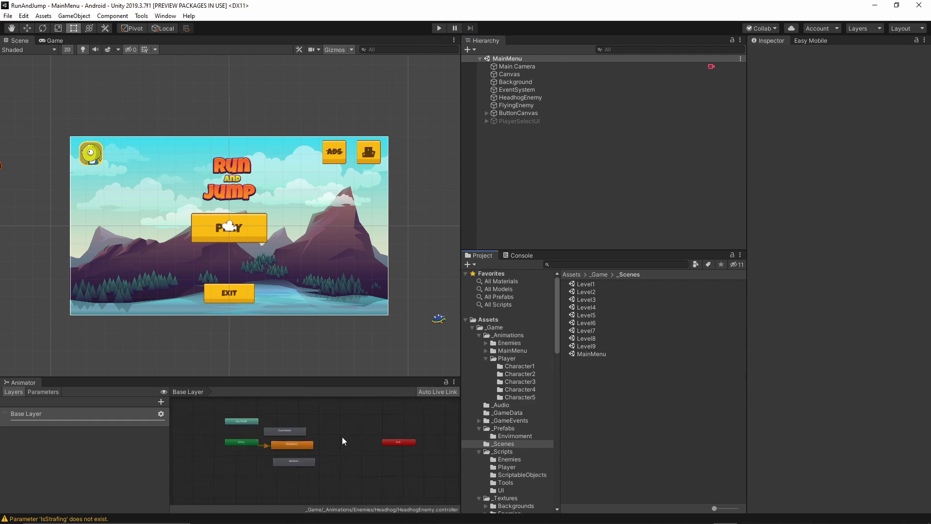
scroll(345, 442, "up", 3)
left_click(515, 82)
scroll(510, 369, "down", 3)
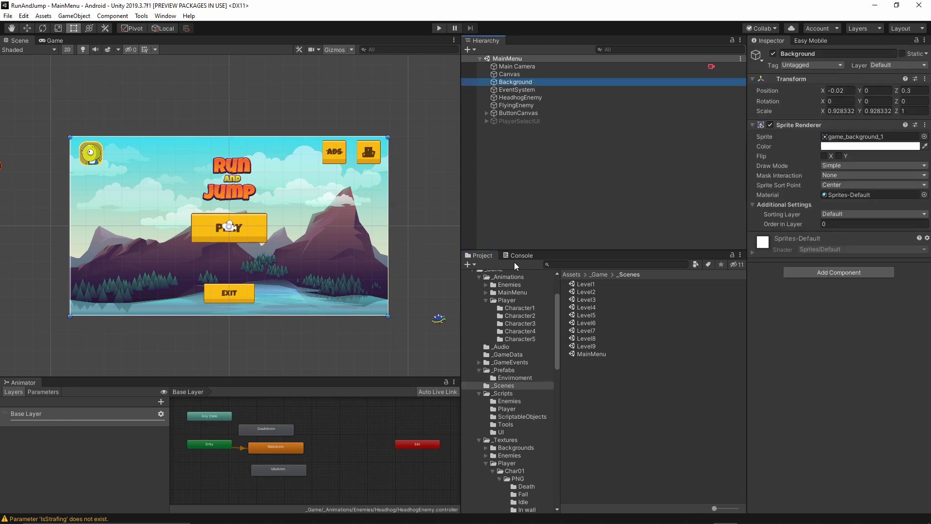
Review the Player scripts folder, and inspect the PlayerCharacter1Data and CurrentGameData assets in the _GameData folder
left_click(502, 409)
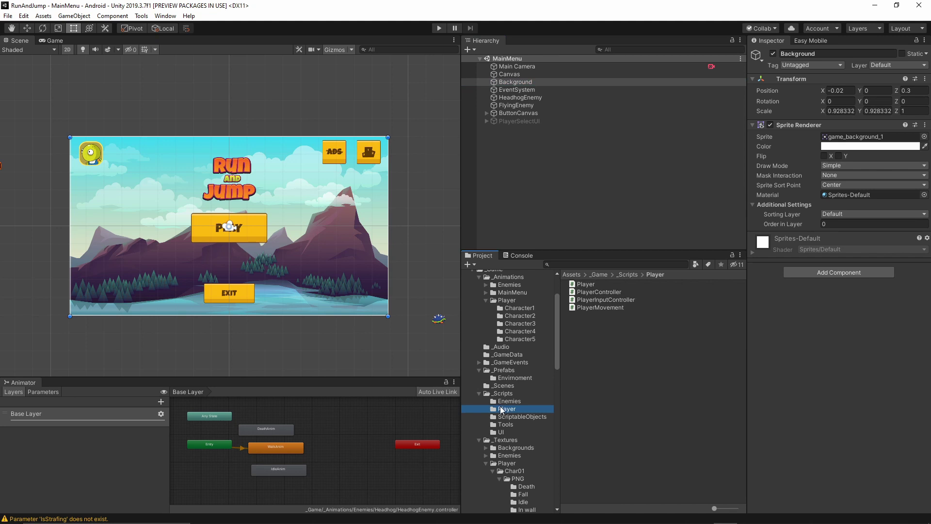
left_click(634, 370)
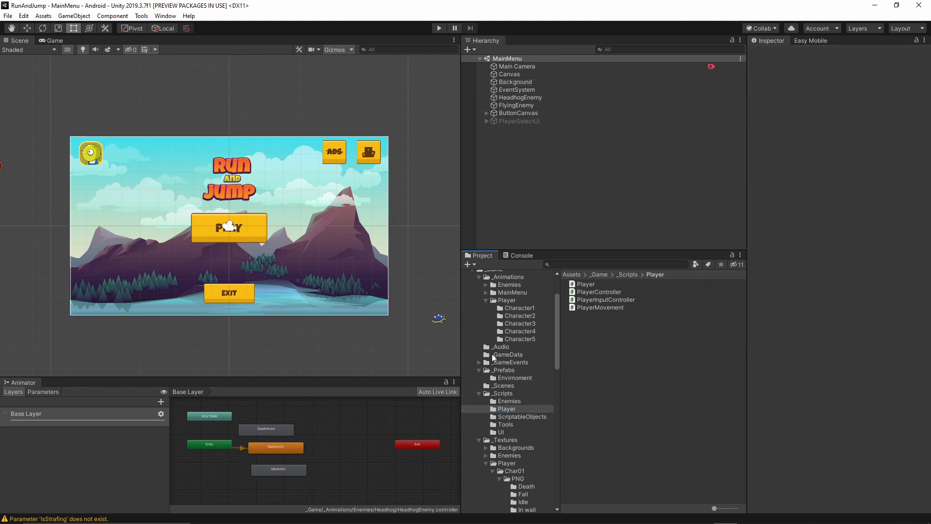
left_click(492, 355)
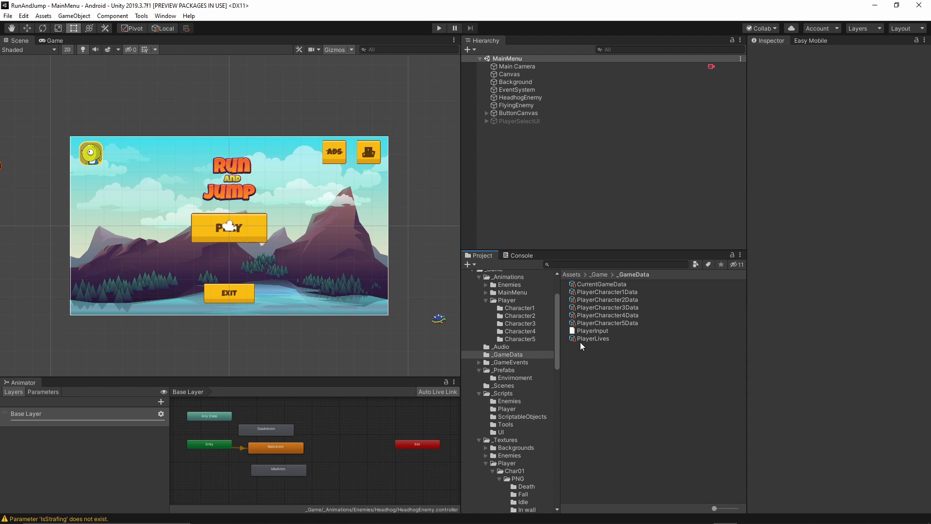
left_click(592, 292)
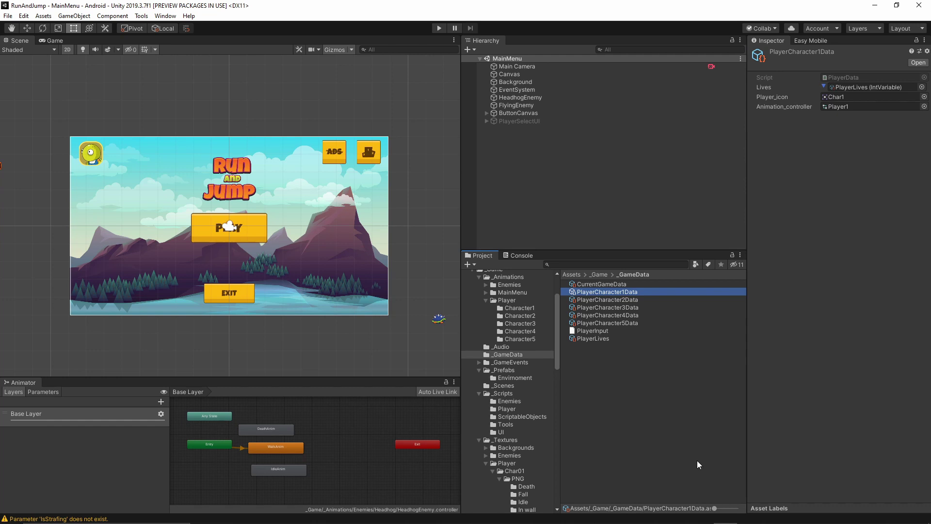
left_click(584, 284)
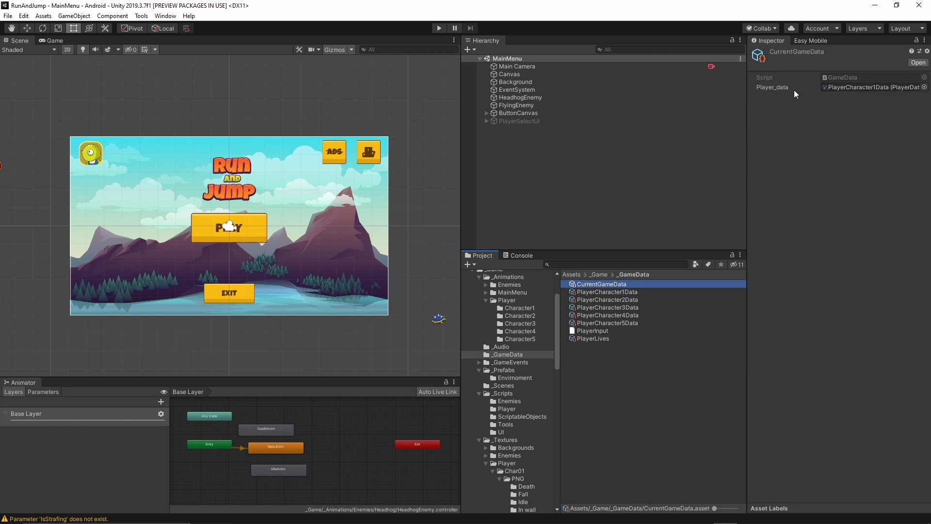
left_click(836, 89)
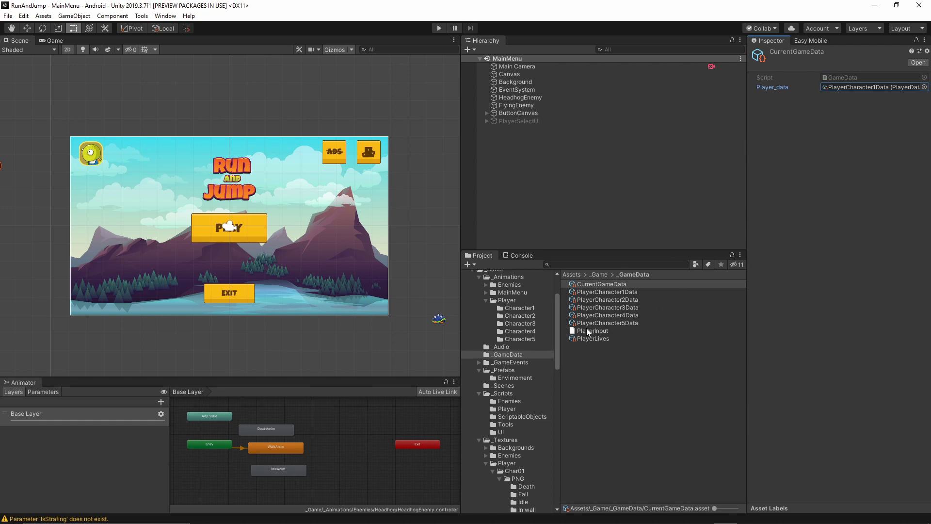
left_click(635, 357)
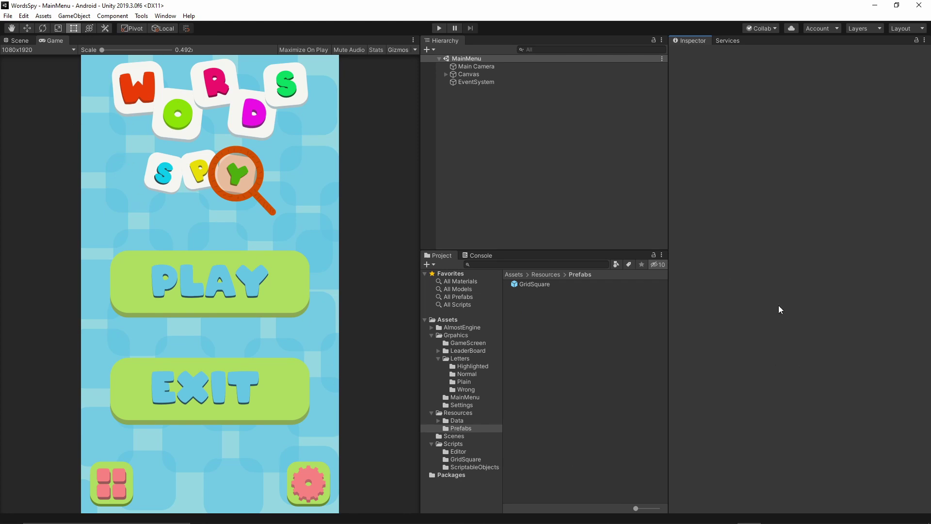
Run the WordsSpy project, start a game, highlight several diagonal letter lines in the grid, and stop play mode
left_click(439, 28)
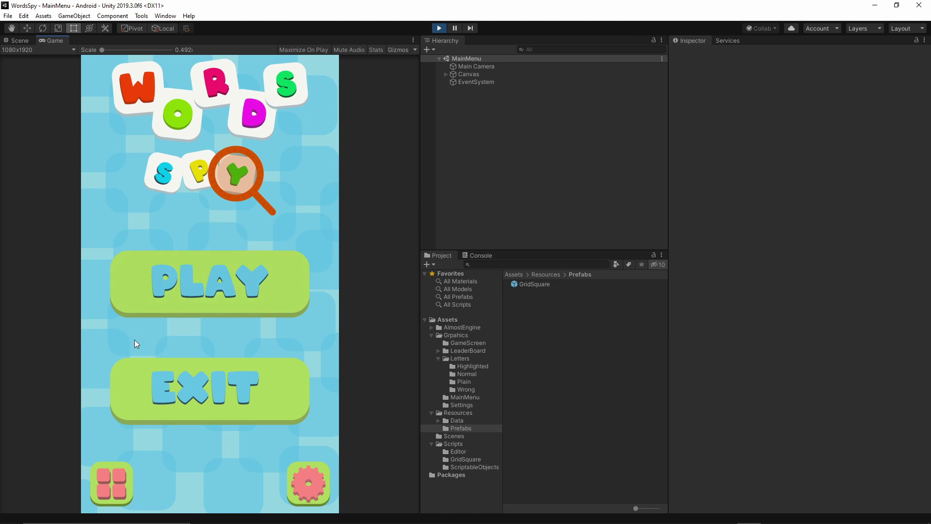
left_click(249, 284)
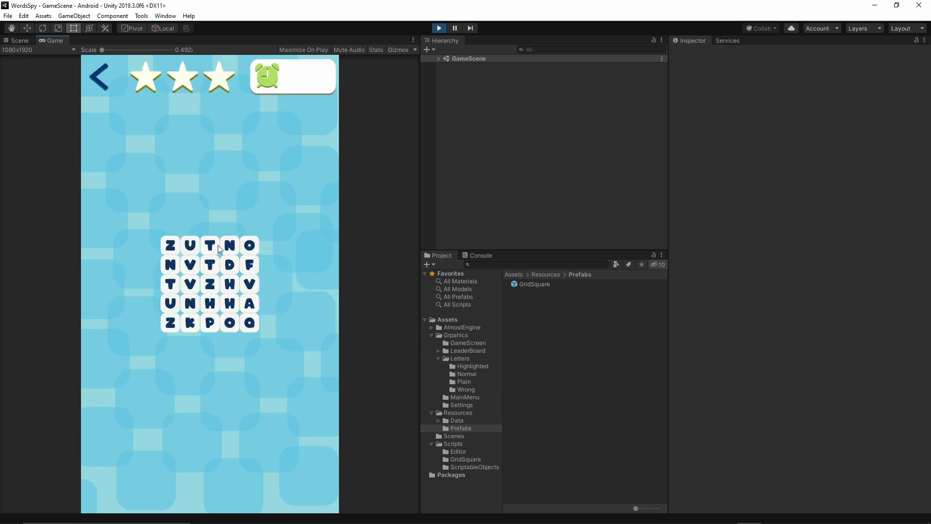
left_click_drag(170, 250, 232, 304)
mouse_move(229, 246)
left_mouse_down()
mouse_move(186, 299)
mouse_move(197, 288)
left_mouse_up()
mouse_move(248, 247)
left_mouse_down()
mouse_move(252, 330)
mouse_move(230, 320)
mouse_move(232, 269)
left_mouse_up()
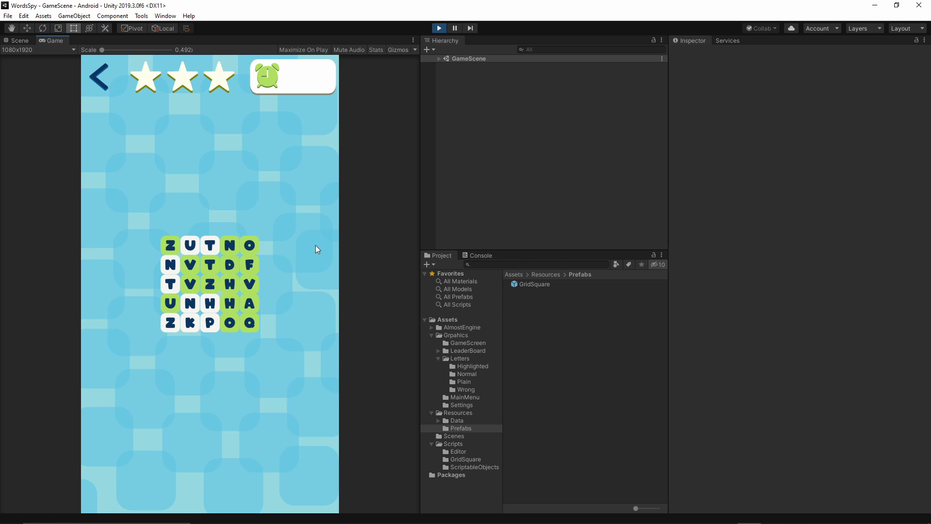
left_click(438, 28)
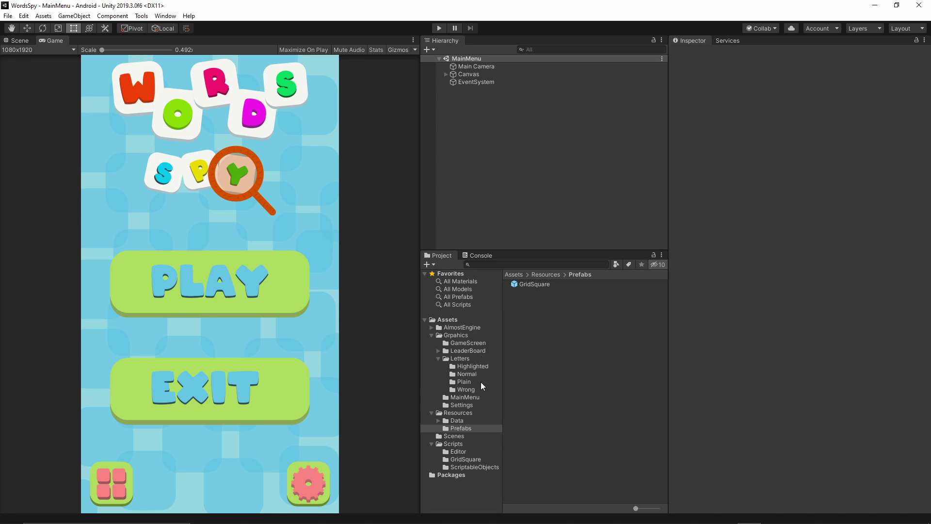
Inspect the New Board Data asset in the Resources/Data/11x8 folder, including its rows, letter grid and searching words
left_click(449, 421)
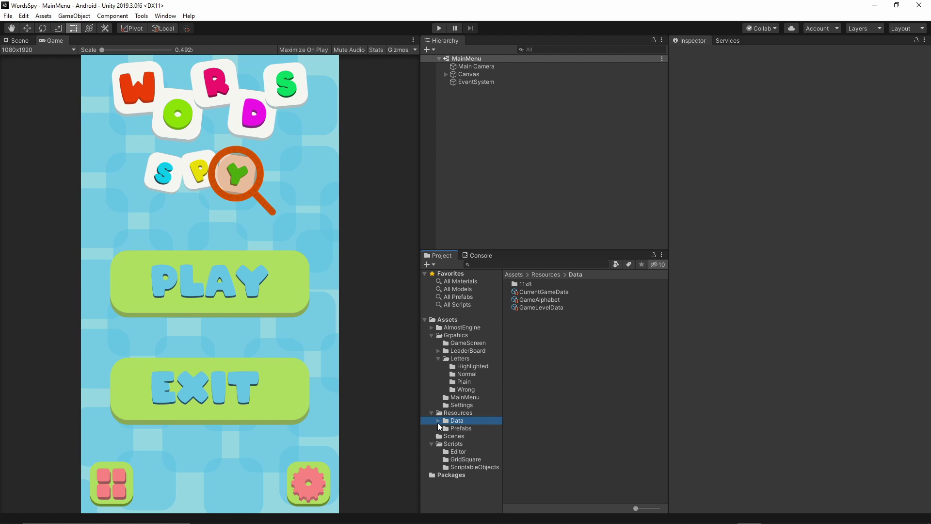
left_click(439, 421)
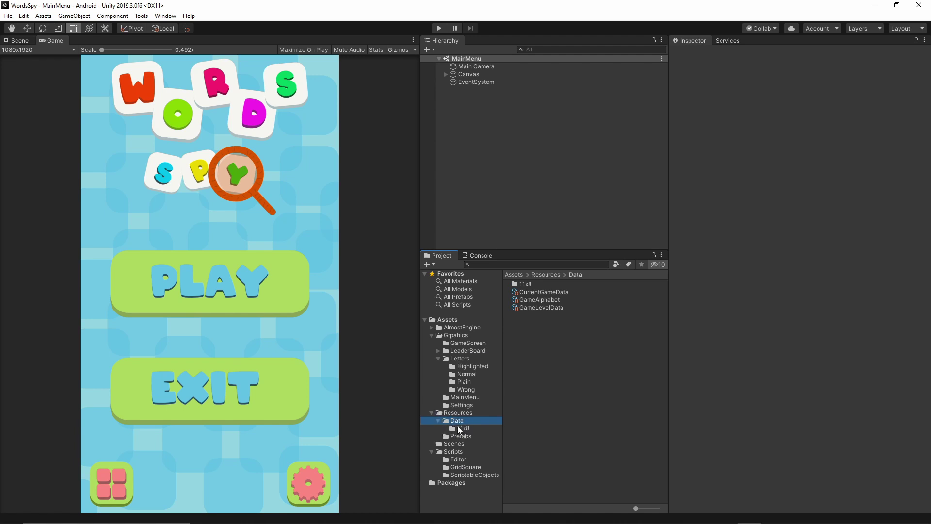
left_click(461, 429)
left_click(531, 283)
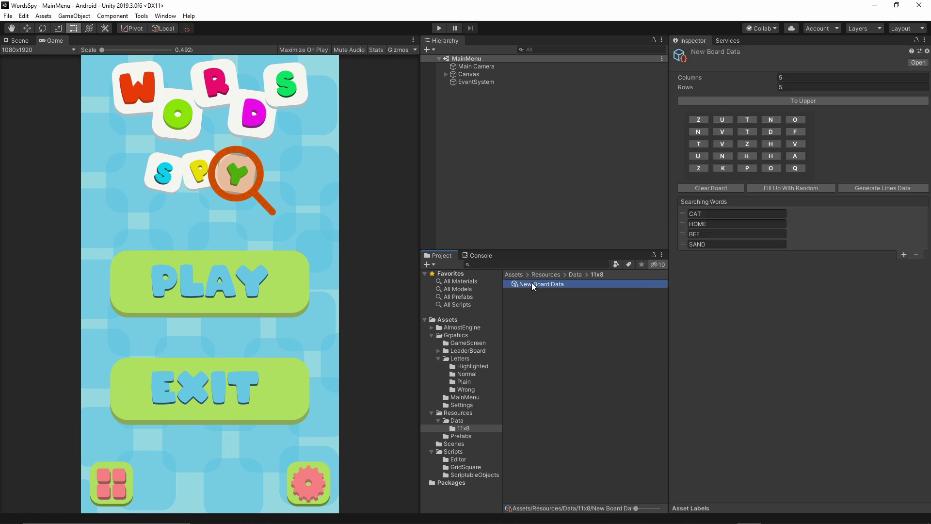
left_click(795, 87)
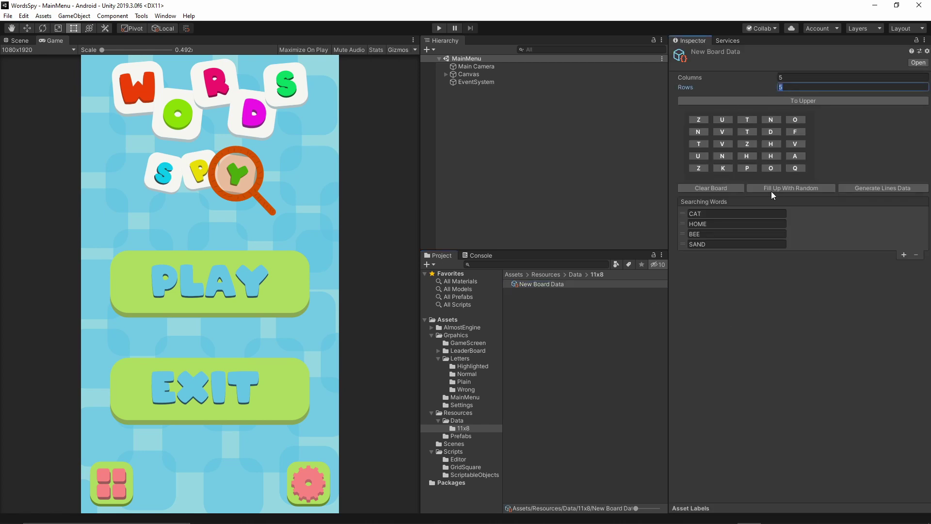
left_click(793, 335)
Widen the Inspector moderately and clear the asset selection in the 11x8 folder
left_click_drag(669, 144, 541, 130)
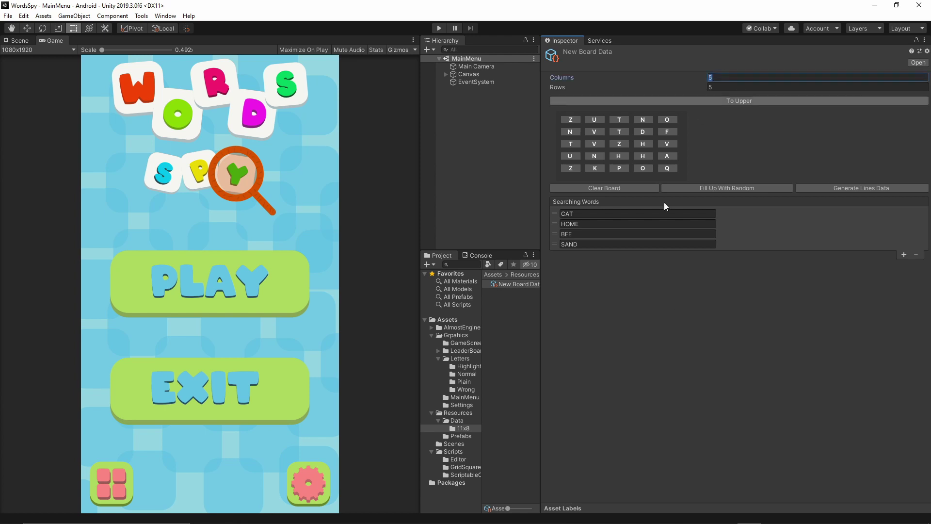
left_click_drag(538, 314, 625, 326)
left_click(540, 345)
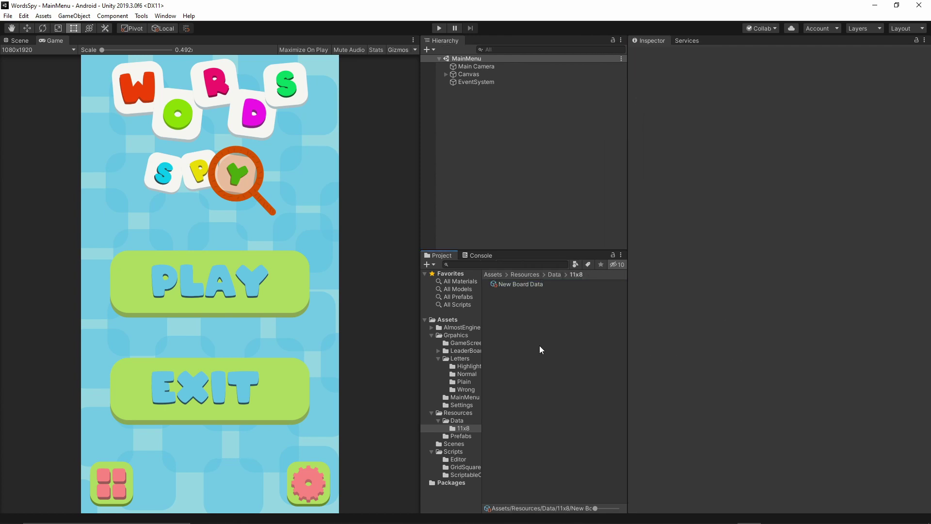
Create another Board Data asset in the 11x8 folder, keeping its default name
right_click(525, 318)
mouse_move(596, 73)
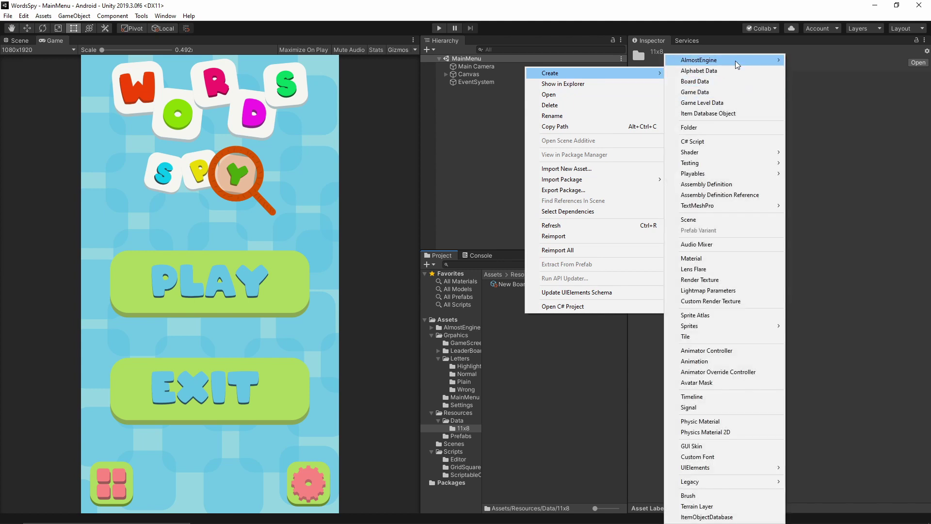
left_click(689, 84)
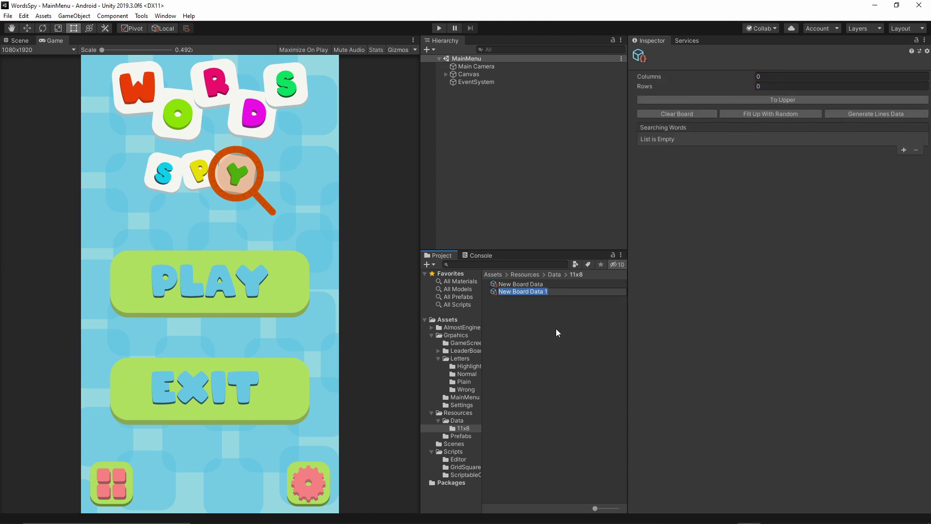
key("Return")
Accept the default name of the new Board Data asset and set its board to 20 columns and 20 rows
left_click(650, 77)
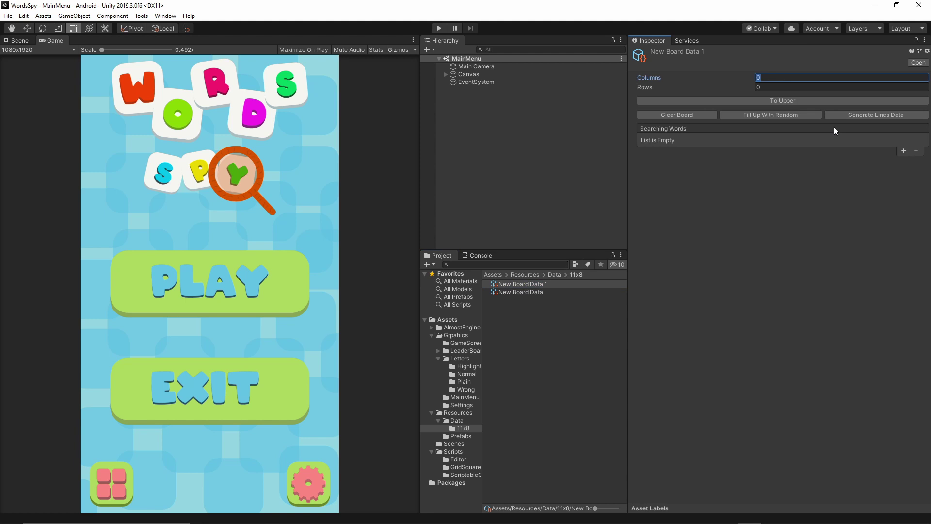
type("20")
key("Tab")
type("20")
key("Return")
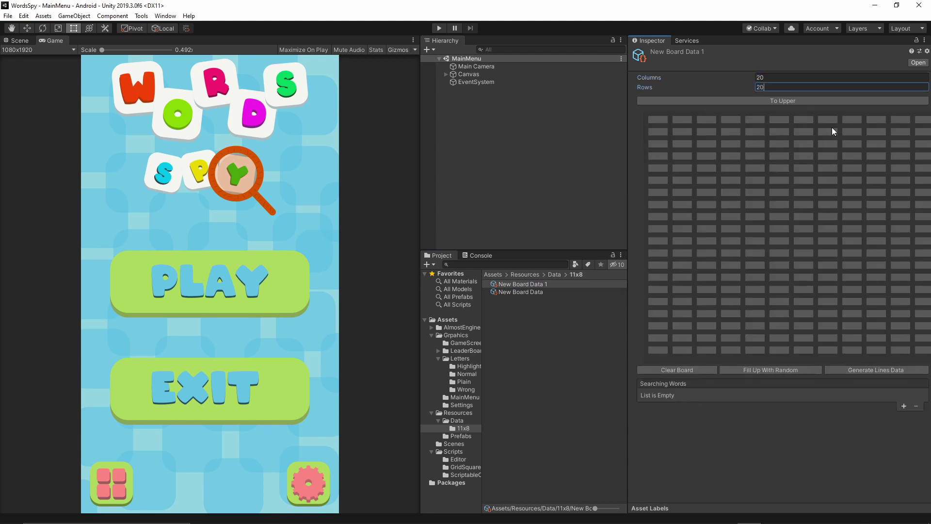
Add the word "home" to the Searching Words list of New Board Data 1
left_click(667, 435)
left_click(903, 405)
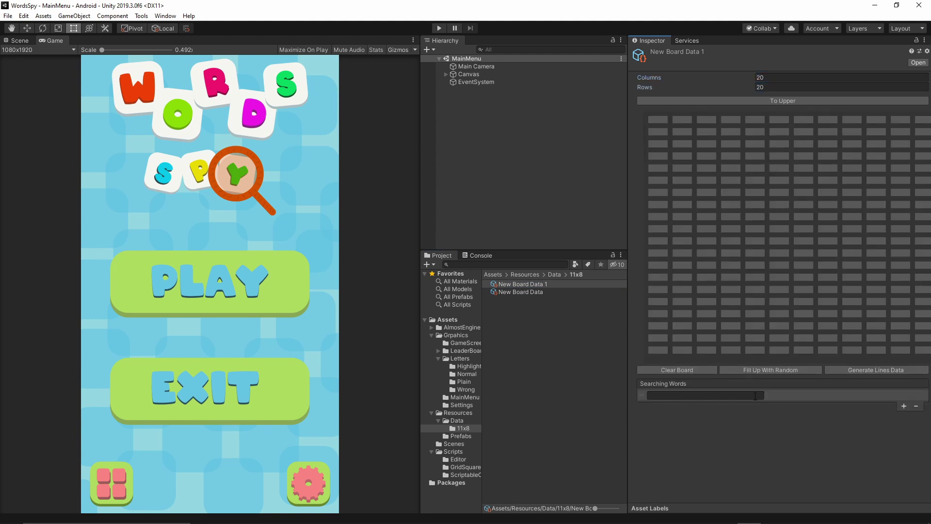
left_click(737, 394)
left_click(647, 452)
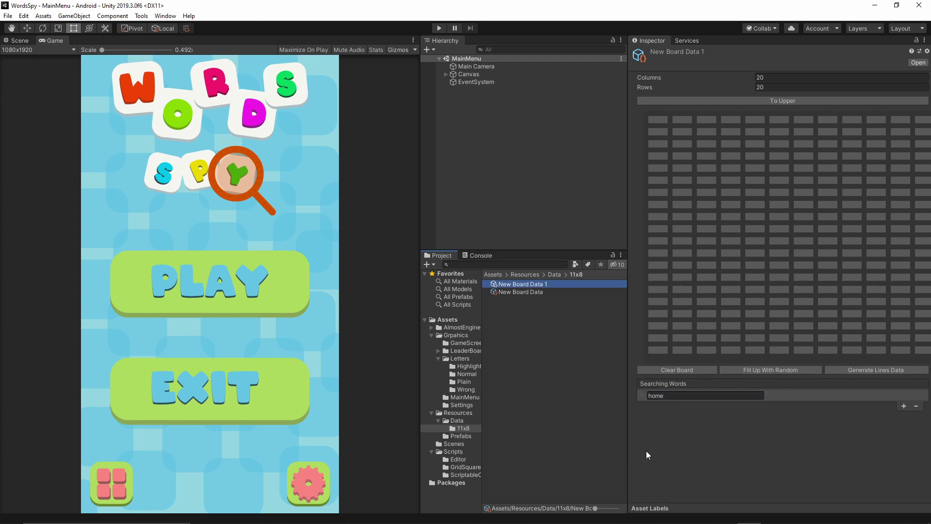
Enter the letters h, o, m, e downward in the second column of the board, starting in the first row
left_click(681, 131)
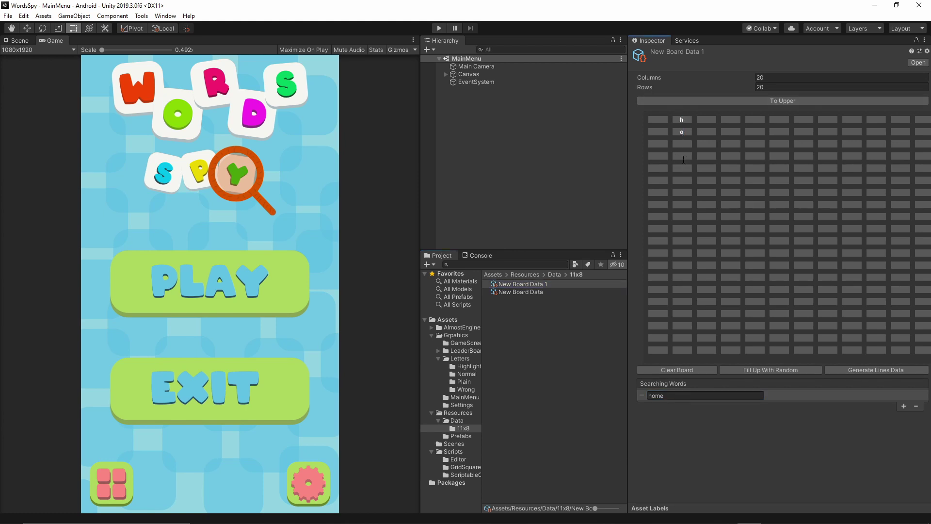
left_click(683, 143)
type("me")
Add three more "home" entries to the Searching Words list
left_click(904, 406)
left_click(904, 417)
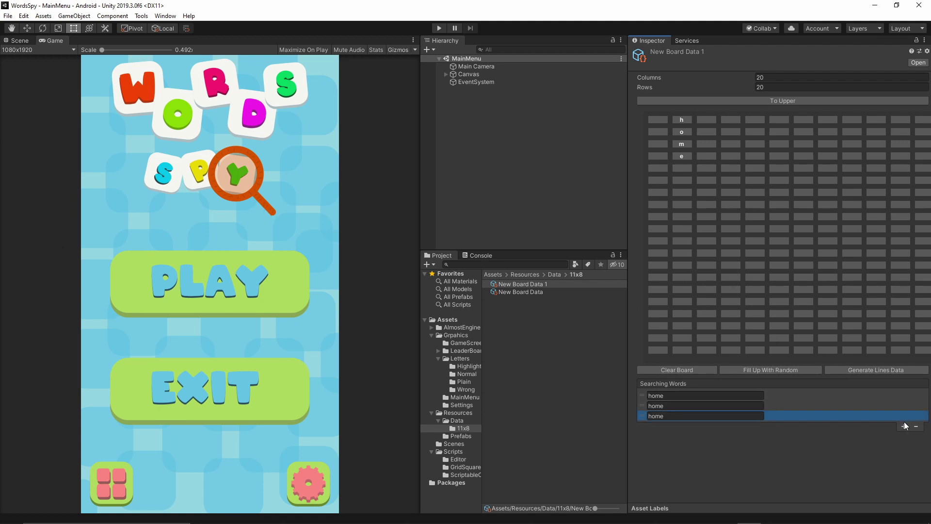
left_click(904, 426)
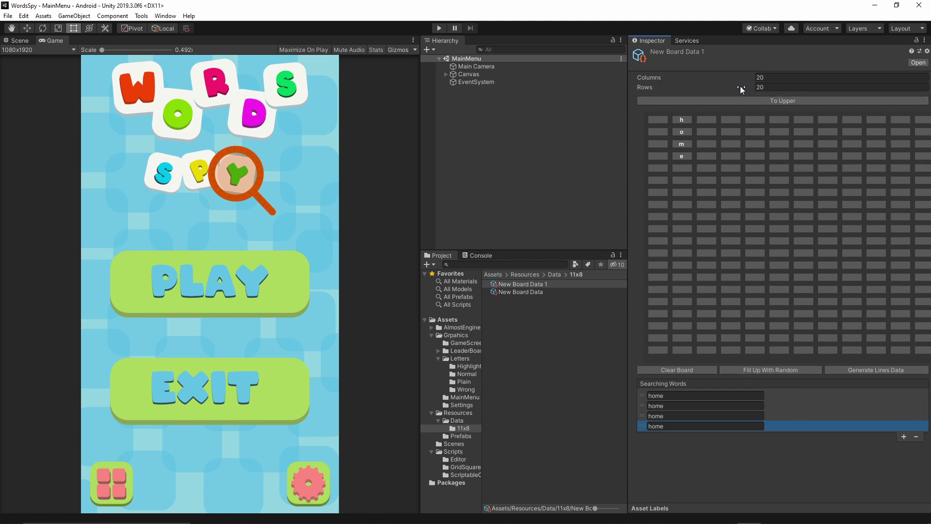
Convert the board and searching words to uppercase, fill the empty cells with random letters, and deselect the asset
left_click(778, 104)
left_click(757, 371)
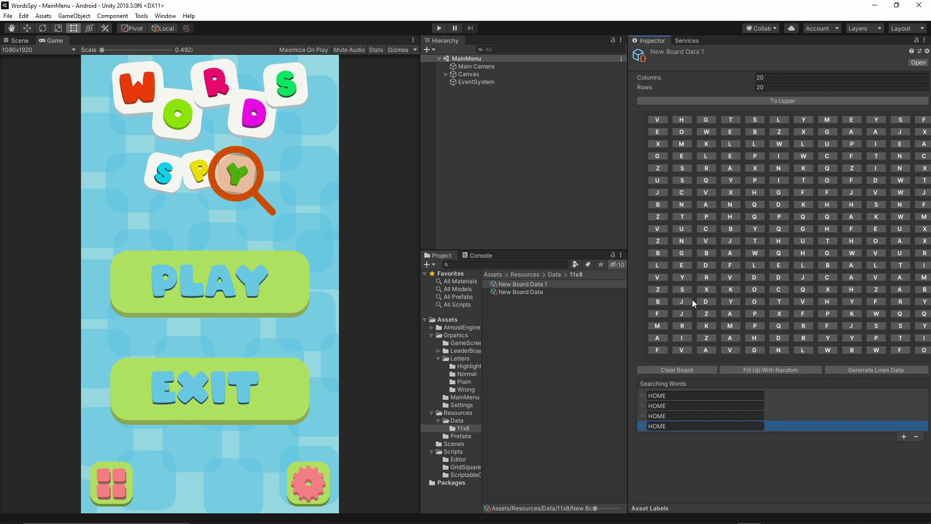
left_click(594, 347)
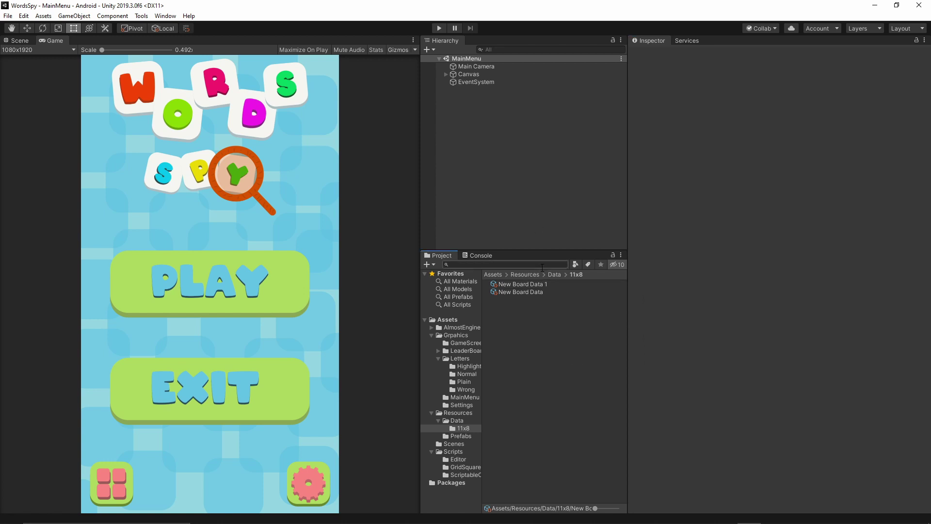
In the Data folder's GameLevelData asset, assign New Board Data 1 as Element 0 of Easy Level Data
left_click(555, 275)
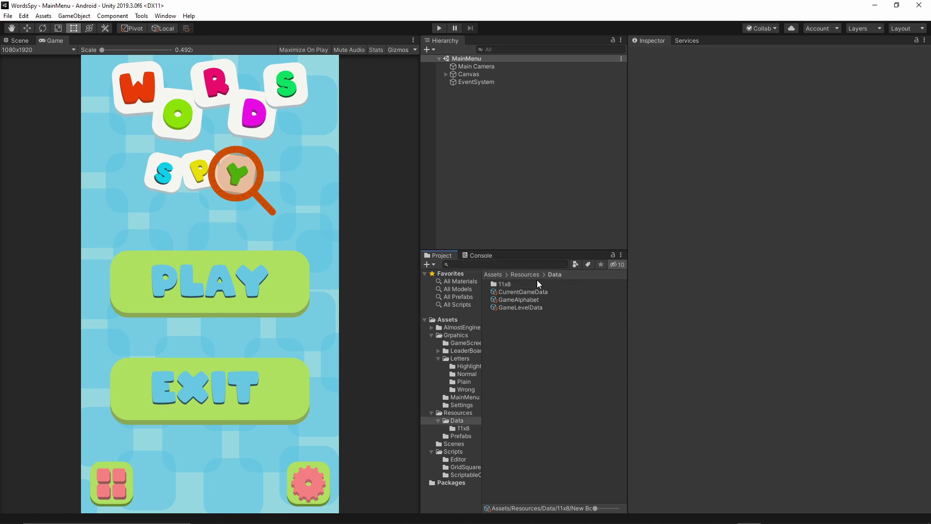
left_click(514, 293)
left_click(527, 309)
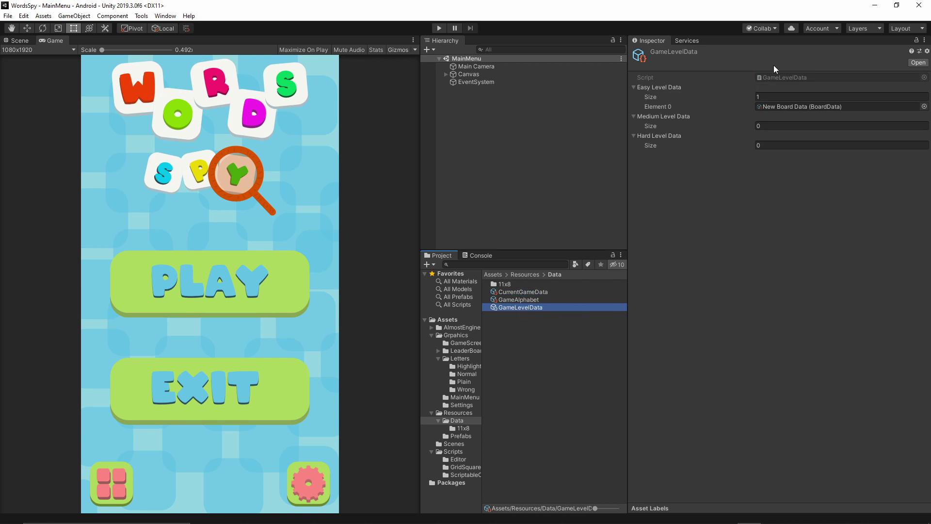
left_click(924, 107)
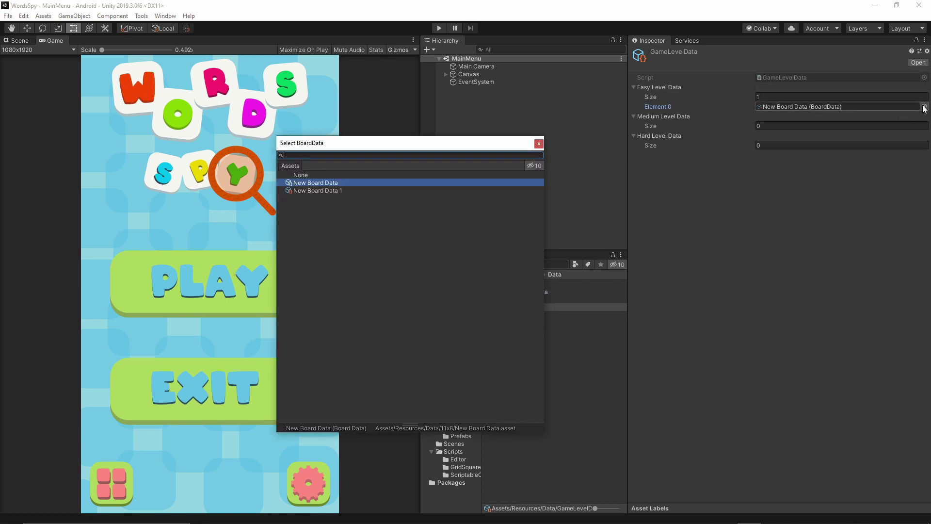
double_click(315, 190)
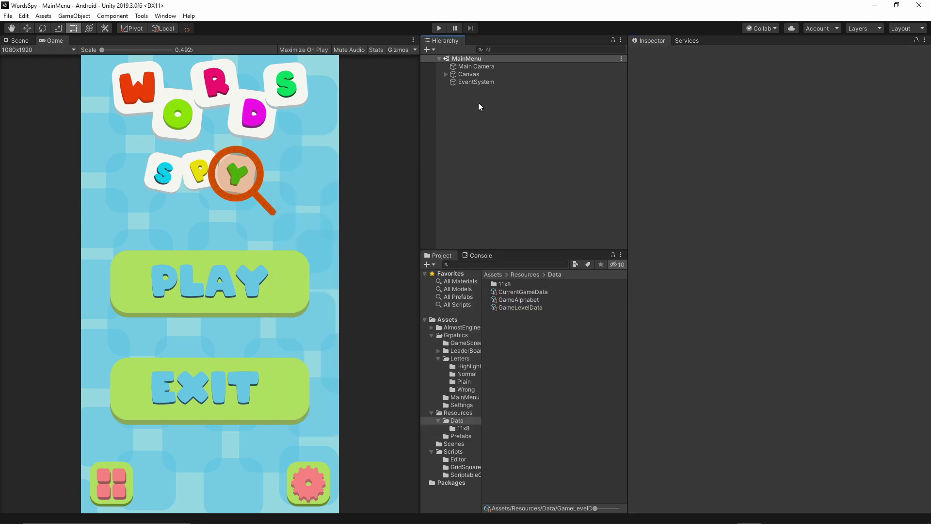
Run the project, start a game, and mark the word HOME in the second column of the letter grid
left_click(439, 28)
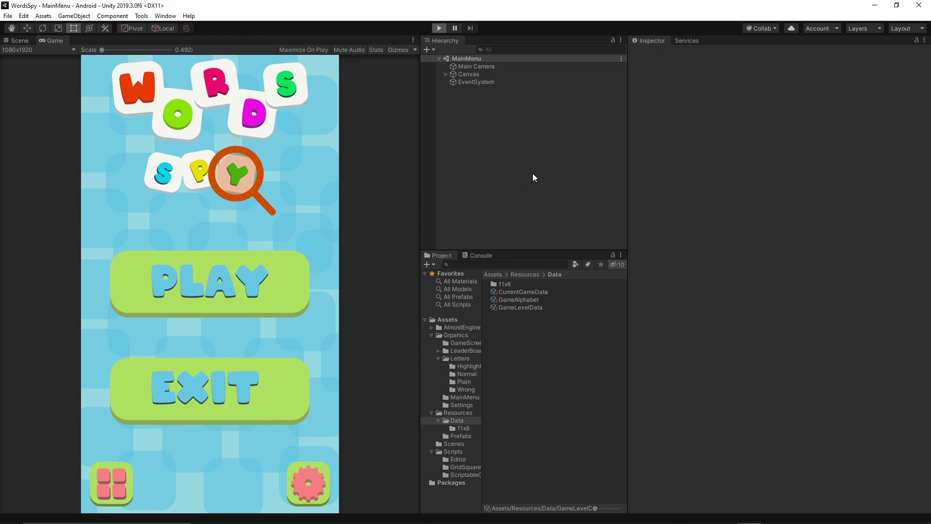
left_click(246, 261)
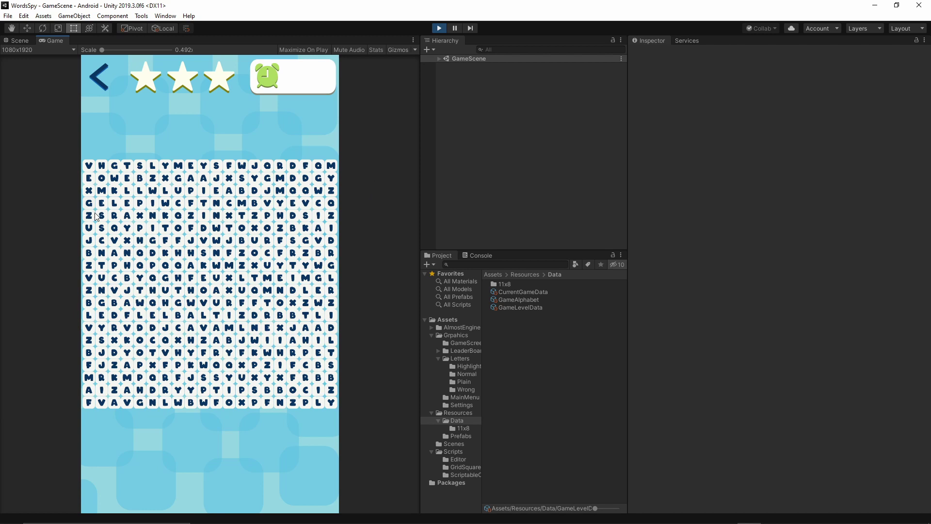
left_click_drag(104, 167, 104, 209)
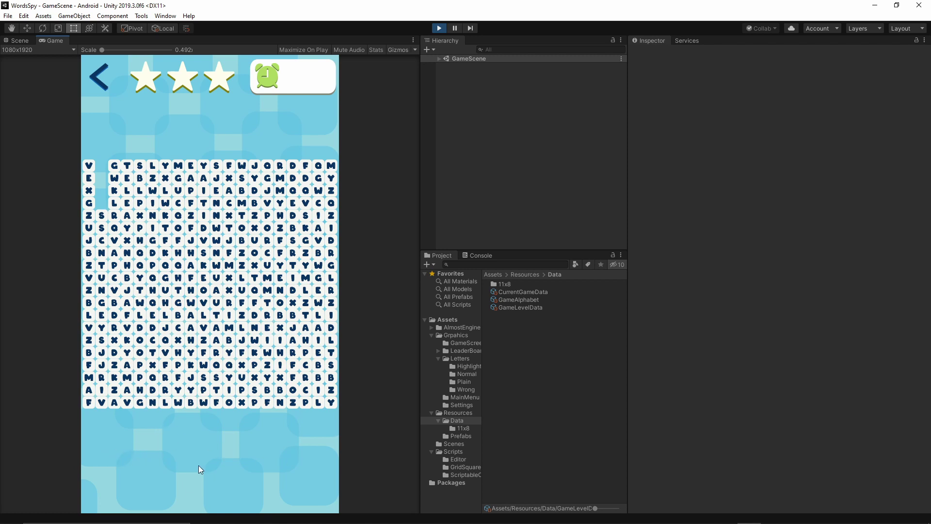
Highlight several scattered letters and diagonal letter lines across the middle and left of the running game's grid
left_click(254, 352)
left_click(268, 303)
left_click(279, 328)
left_click(293, 290)
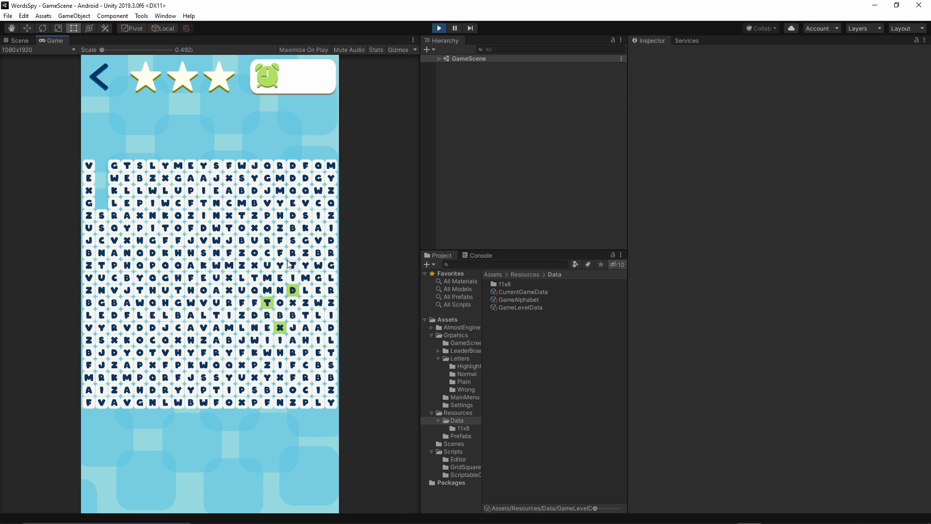
left_click_drag(190, 315, 267, 253)
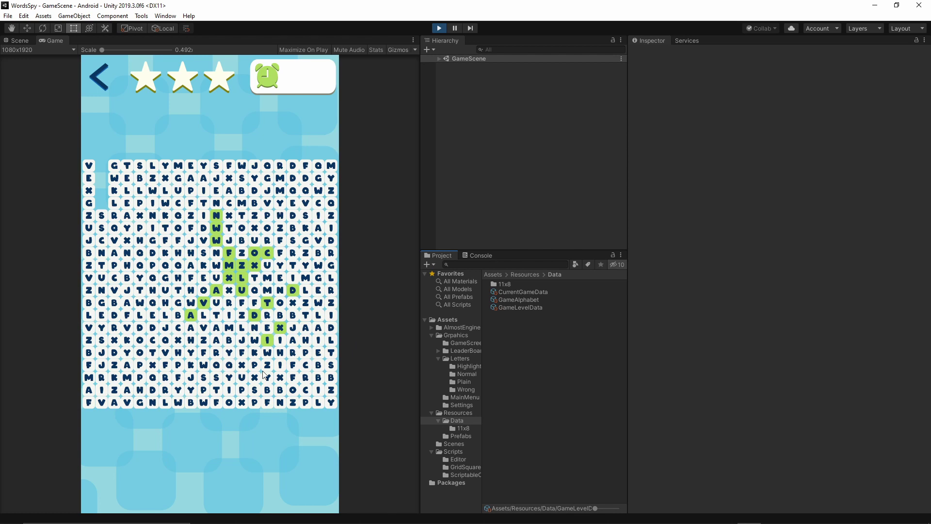
mouse_move(102, 315)
left_mouse_down()
mouse_move(182, 257)
mouse_move(205, 216)
left_mouse_up()
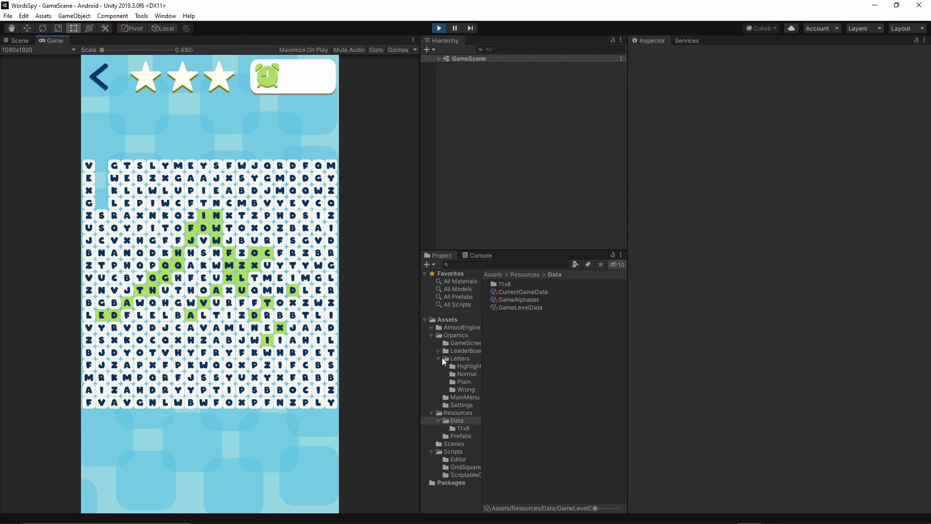
Inspect the New Board Data 1 asset in the 11x8 folder while the game is running
left_click(499, 337)
left_click(502, 293)
double_click(504, 284)
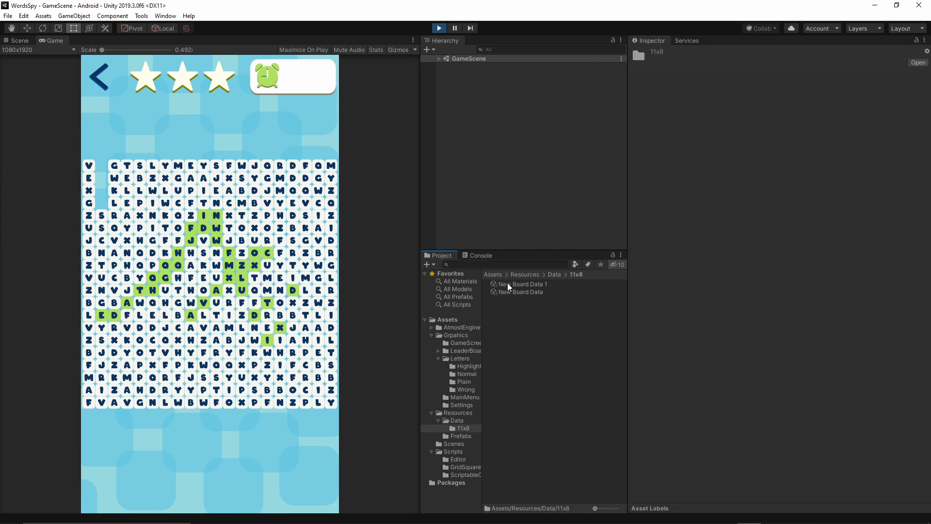
left_click(502, 284)
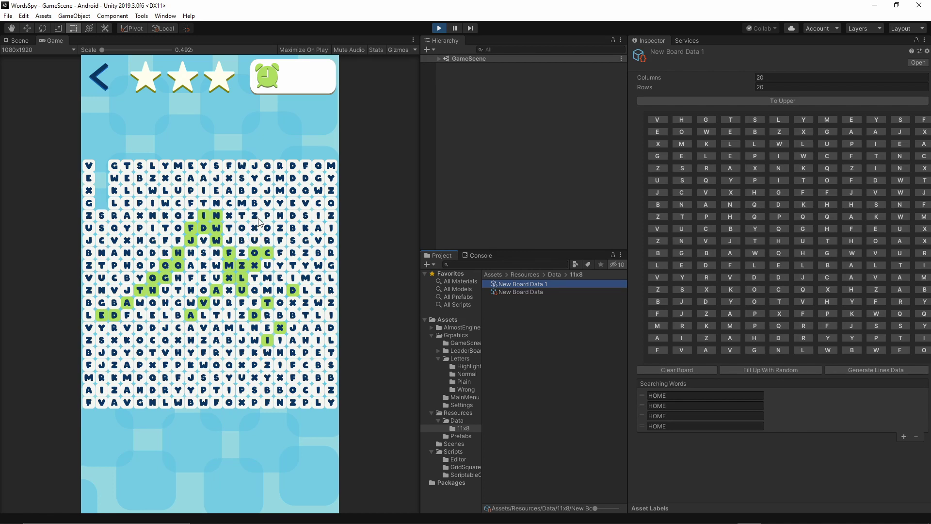
Highlight a long diagonal of letters from the game grid's upper right toward its lower left
mouse_move(306, 183)
left_mouse_down()
mouse_move(138, 320)
mouse_move(149, 335)
left_mouse_up()
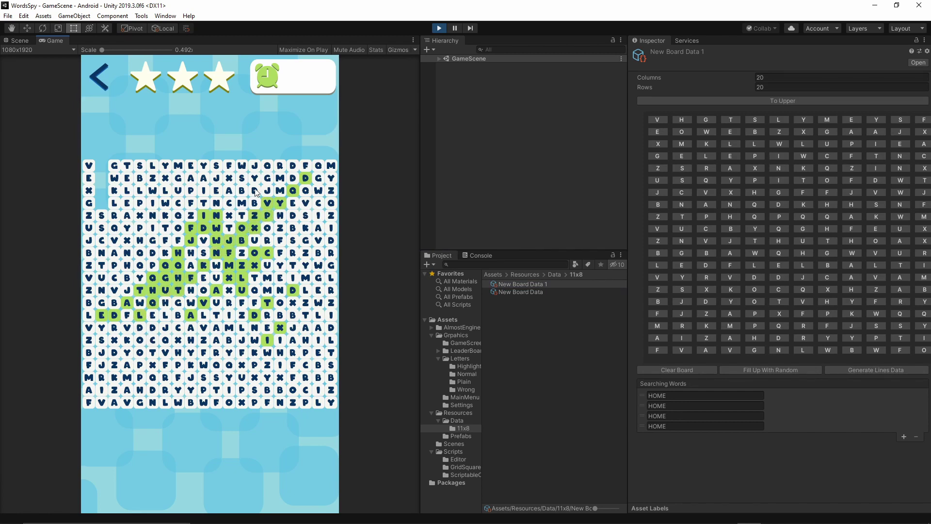